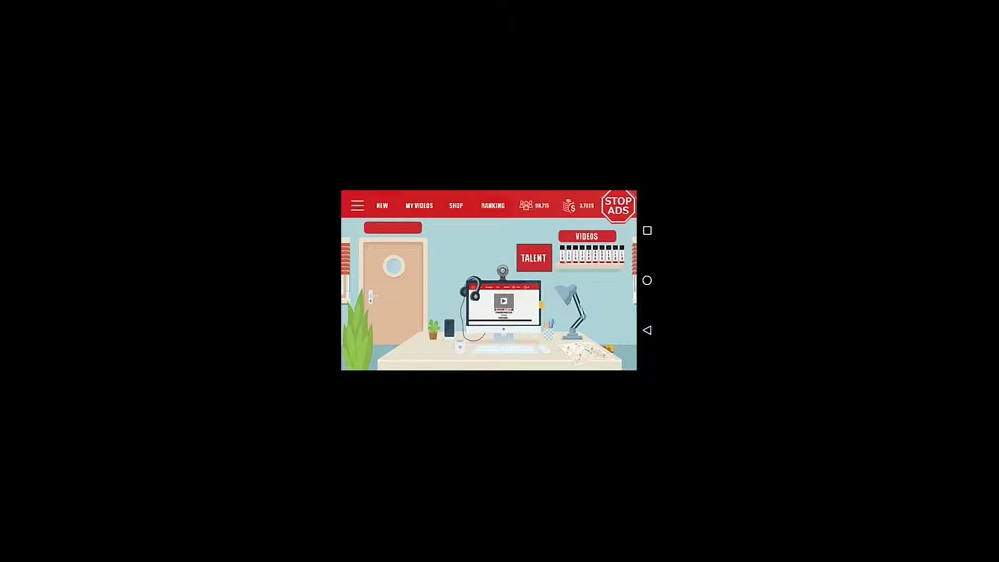
- Check the GAMEPLAY video topics under NEW, then browse the shop's gameplay catalog and costs
left_click(382, 205)
left_click(415, 228)
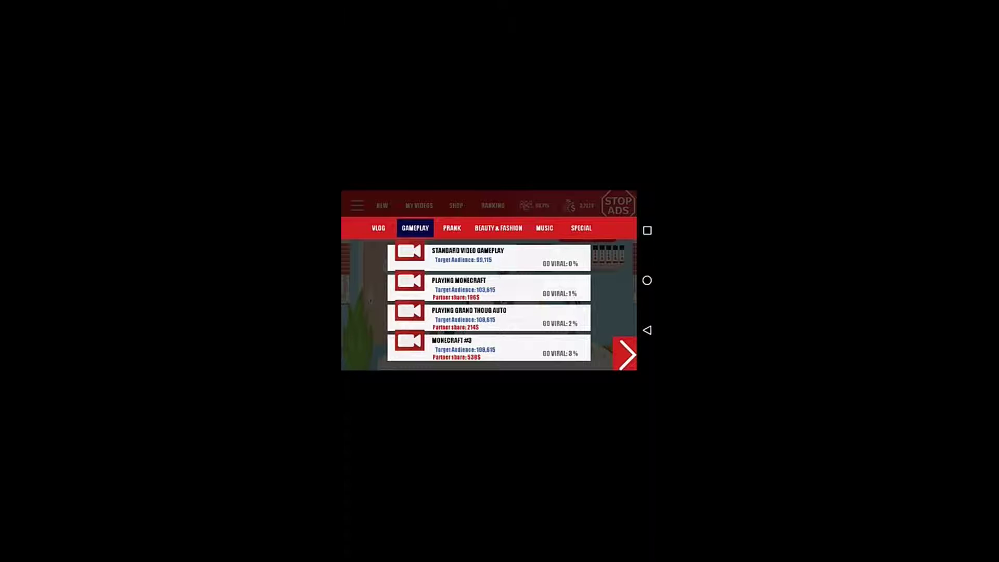
key("Escape")
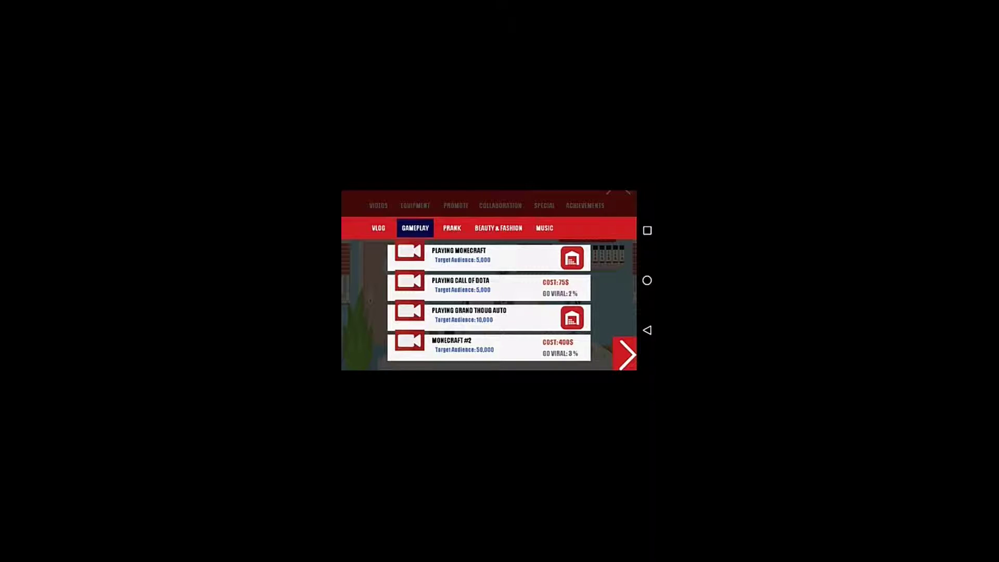
left_click(628, 193)
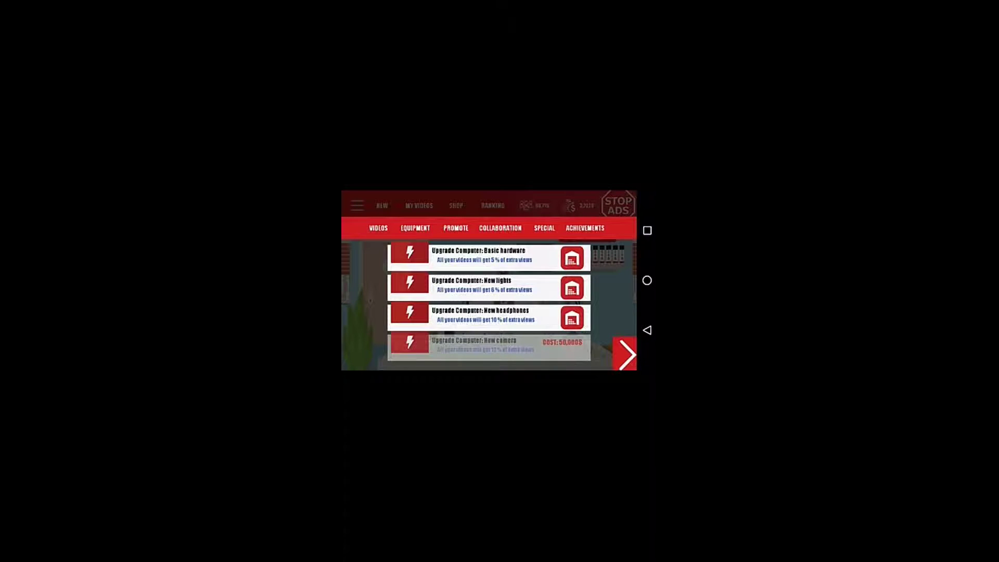
- Browse Promote and Collaboration options, then pick MONECRAFT #3 as a gameplay video and start recording
left_click(456, 228)
left_click(500, 228)
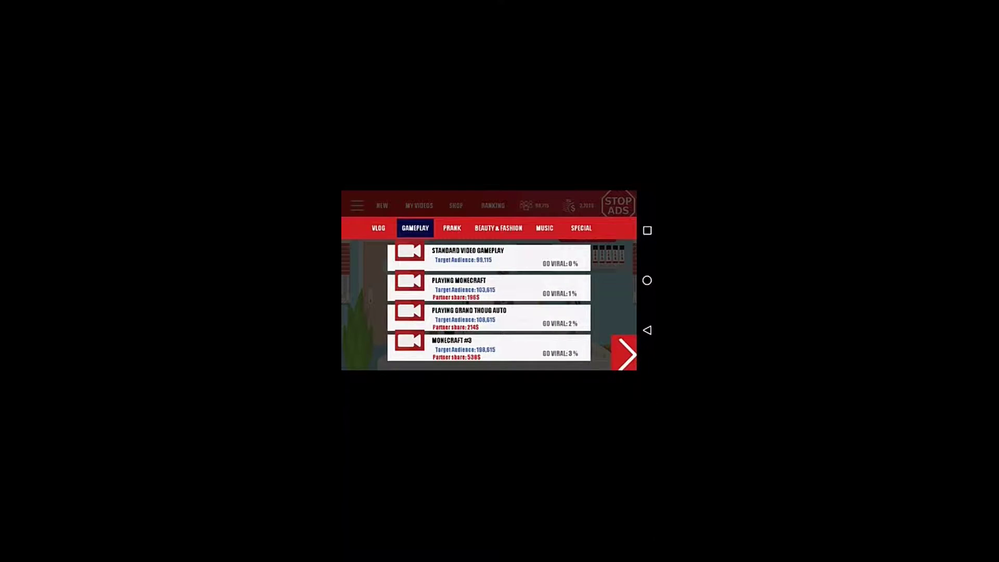
left_click(624, 355)
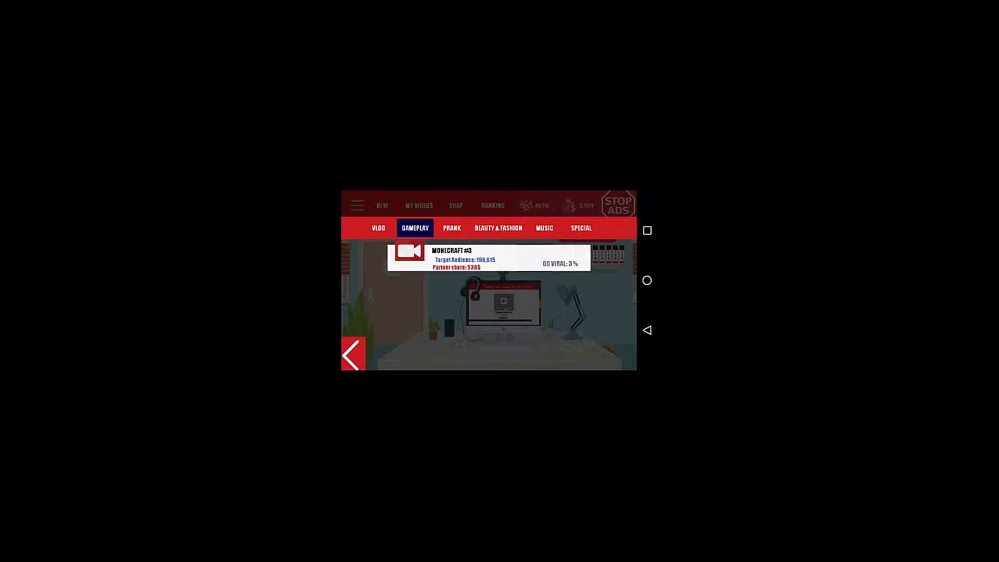
left_click(352, 355)
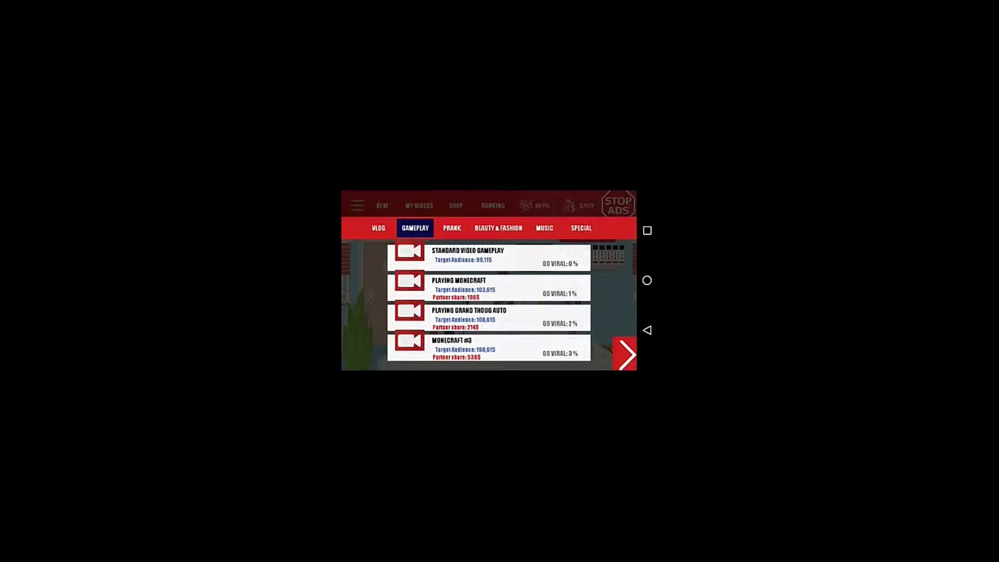
left_click(489, 346)
left_click(527, 351)
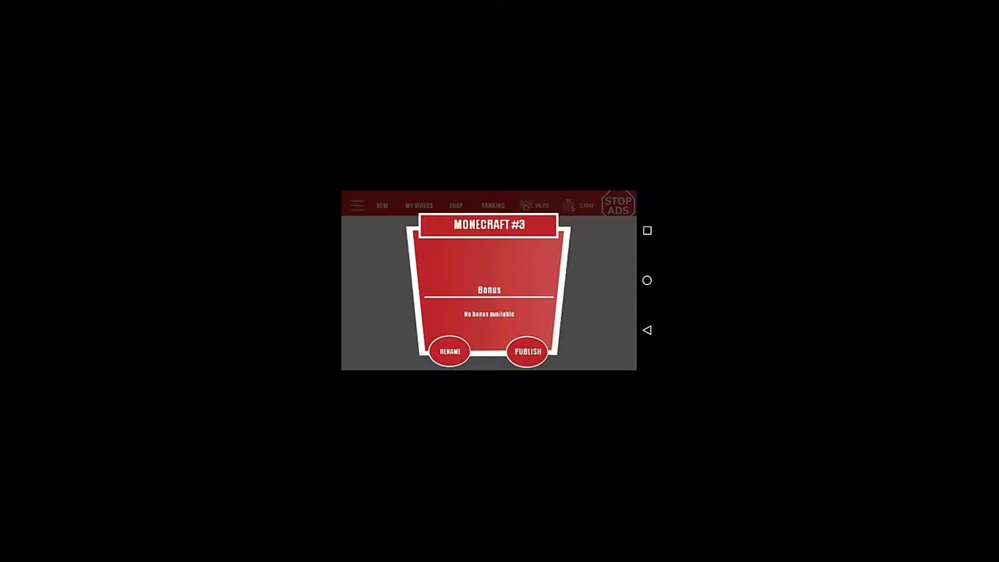